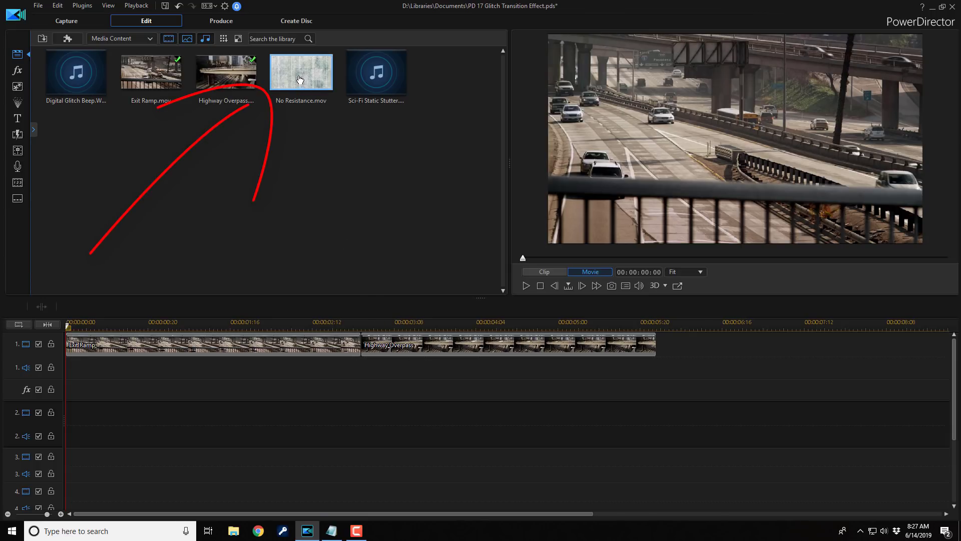
# - Place No Resistance.mov on track 2 and Ctrl-trim it to one second, 00:00:02:13 to 00:00:03:13
pyautogui.moveTo(299, 79)
pyautogui.mouseDown()
pyautogui.moveTo(326, 292)
pyautogui.moveTo(317, 416)
pyautogui.mouseUp()
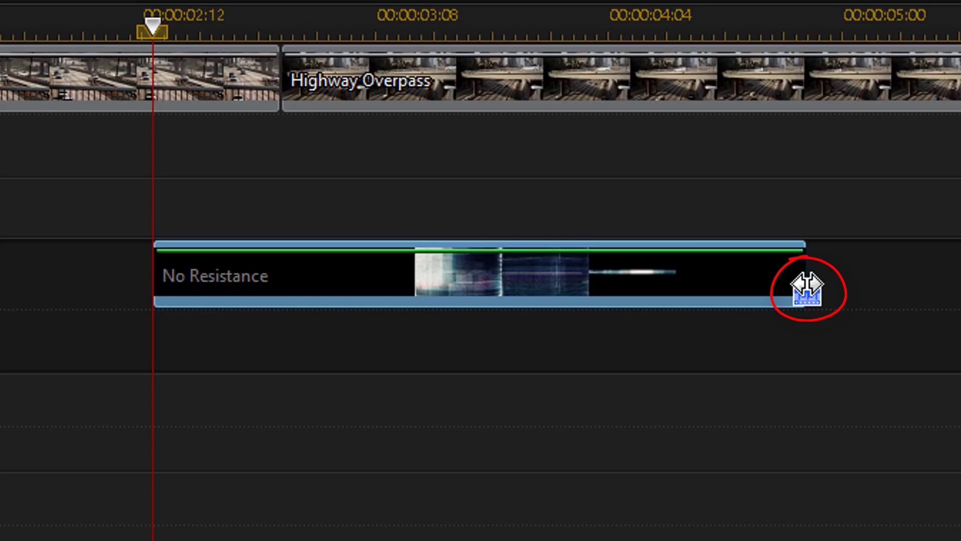
pyautogui.press('ctrl')
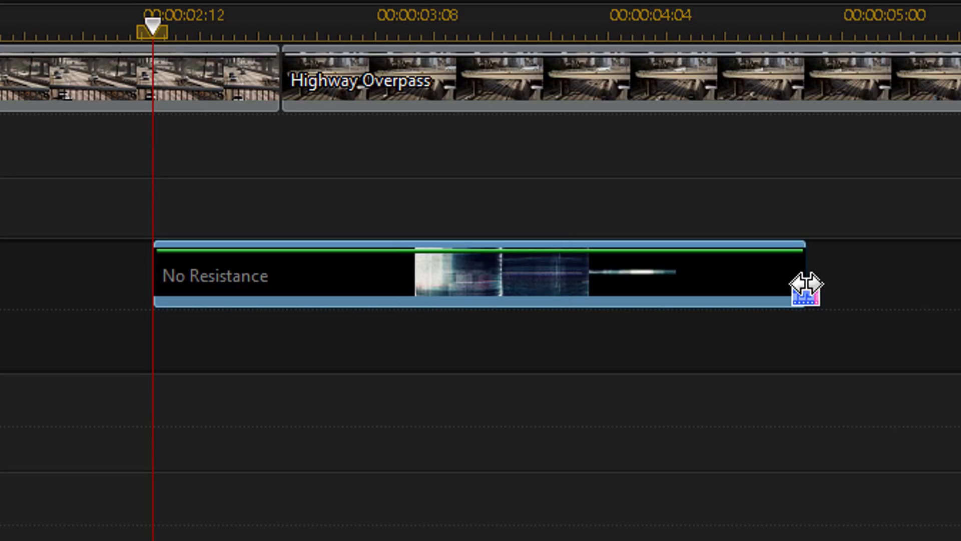
pyautogui.moveTo(806, 284)
pyautogui.mouseDown()
pyautogui.moveTo(676, 293)
pyautogui.moveTo(611, 284)
pyautogui.moveTo(436, 286)
pyautogui.moveTo(456, 283)
pyautogui.mouseUp()
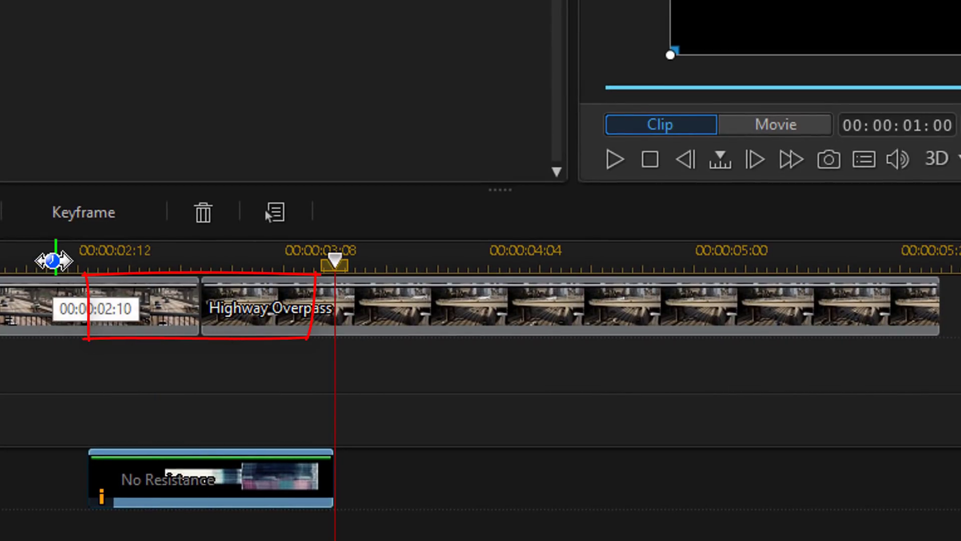
# - Center the one-second No Resistance clip over the 00:00:03:00 cut into Highway Overpass
pyautogui.click(54, 260)
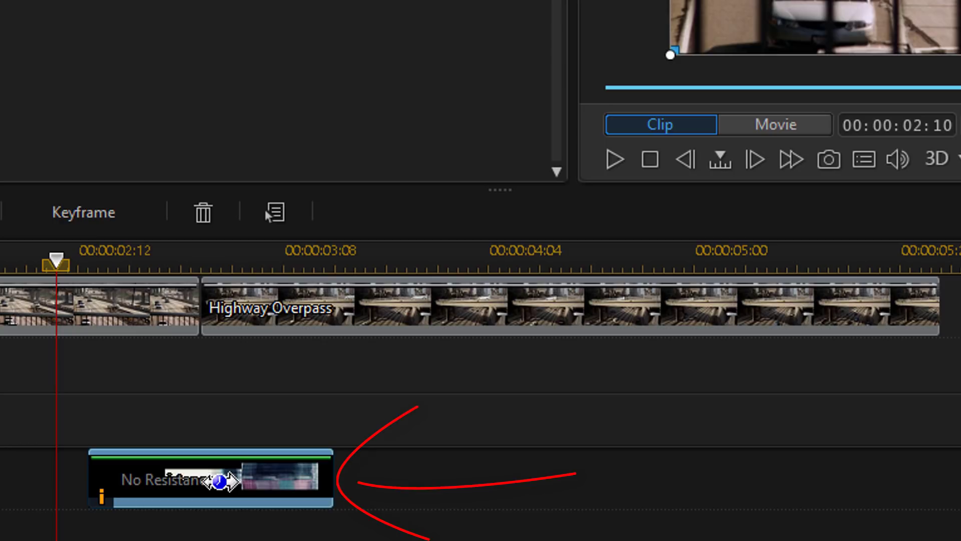
pyautogui.click(222, 479)
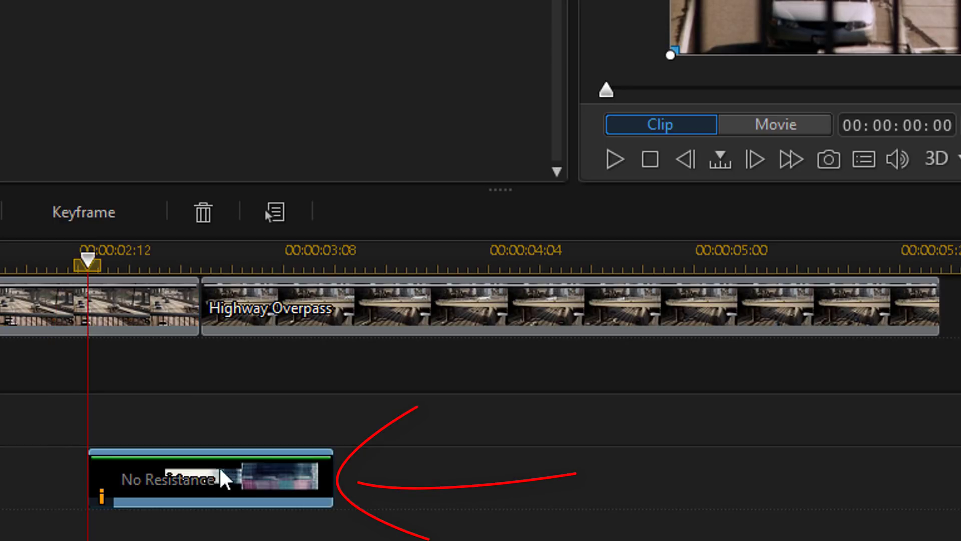
pyautogui.moveTo(223, 479); pyautogui.dragTo(261, 486)
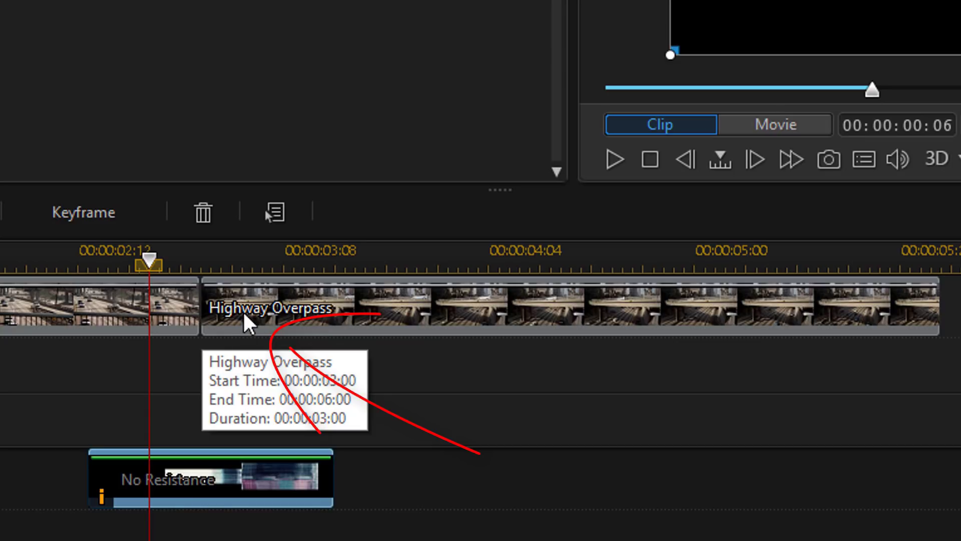
pyautogui.click(276, 310)
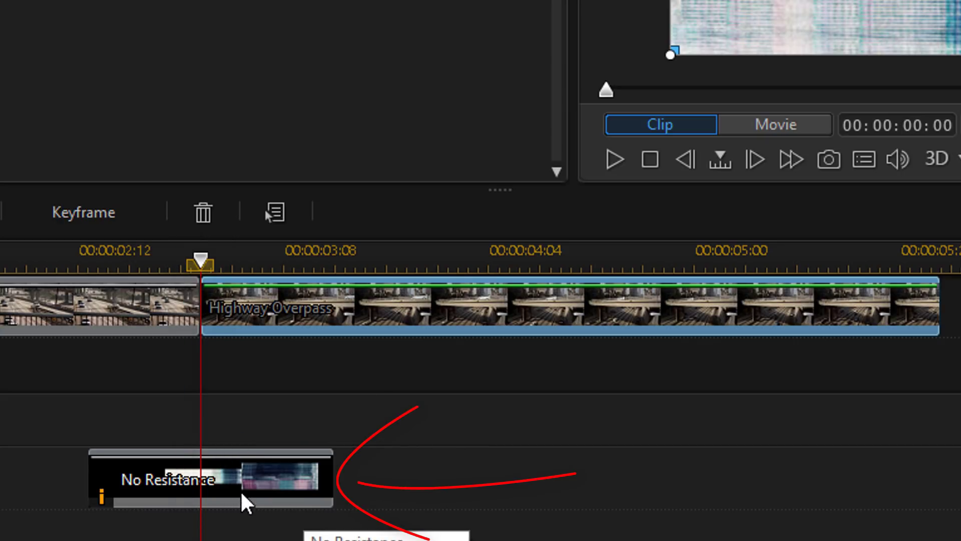
pyautogui.click(245, 503)
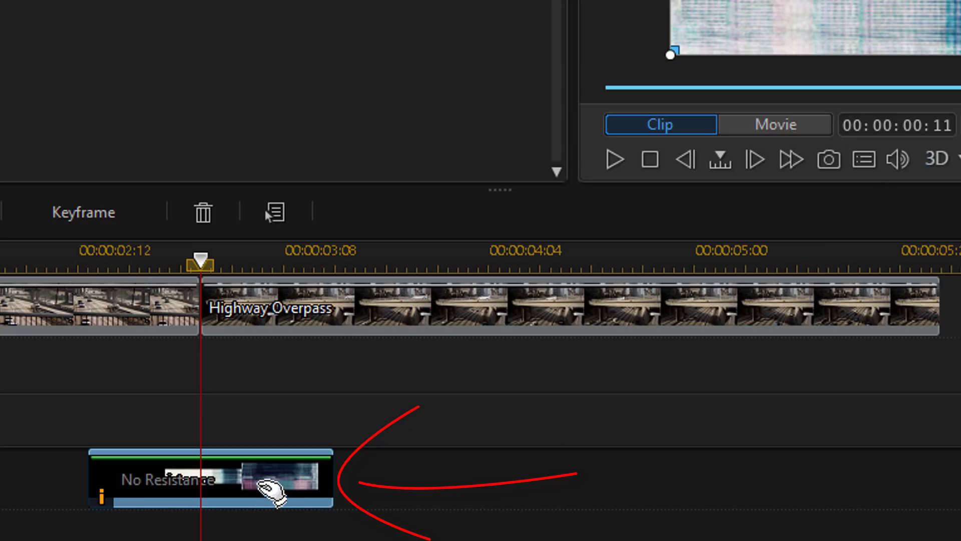
pyautogui.moveTo(270, 488); pyautogui.dragTo(262, 489)
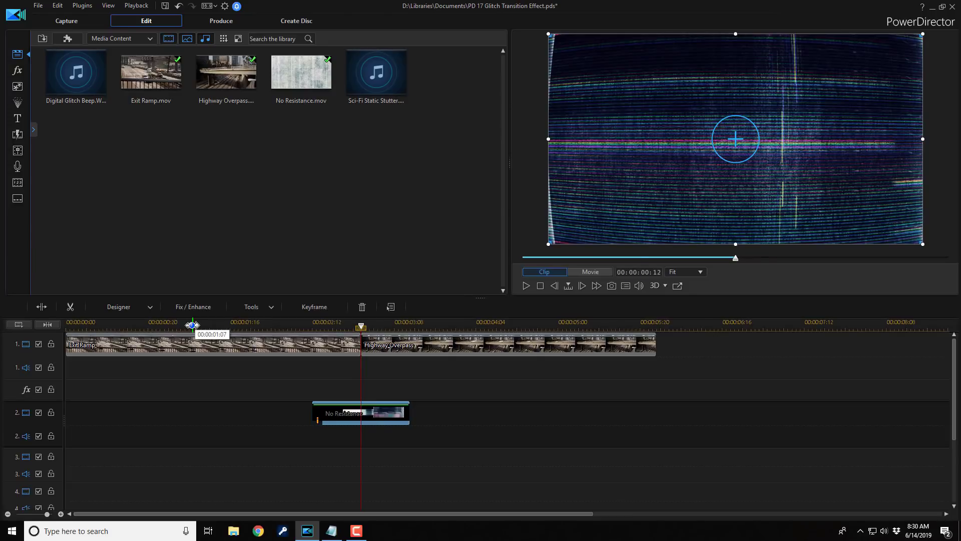
pyautogui.click(192, 325)
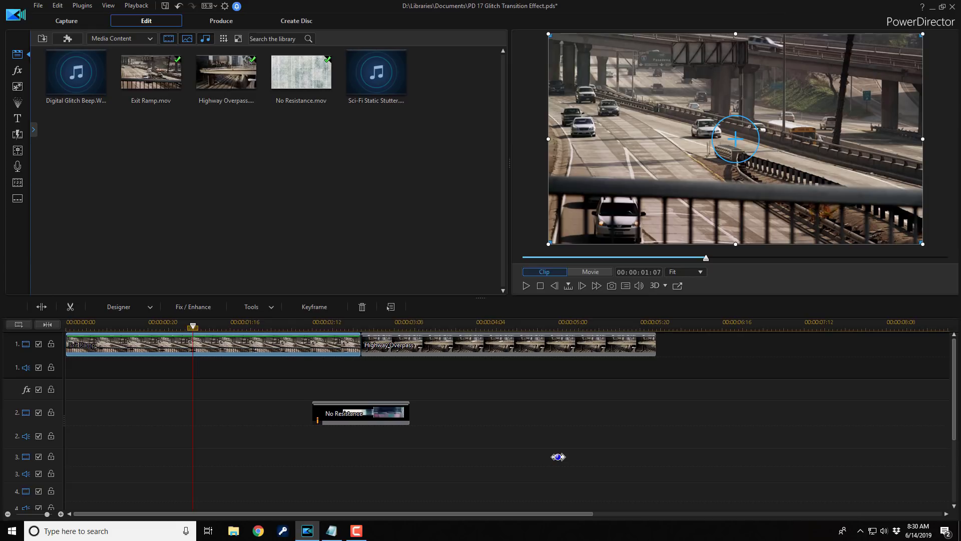
pyautogui.press('space')
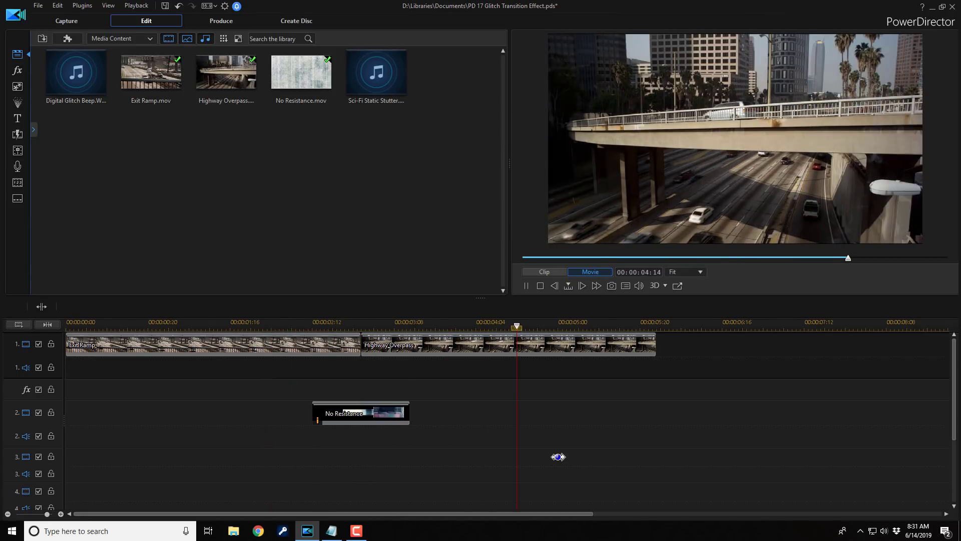
pyautogui.press('space')
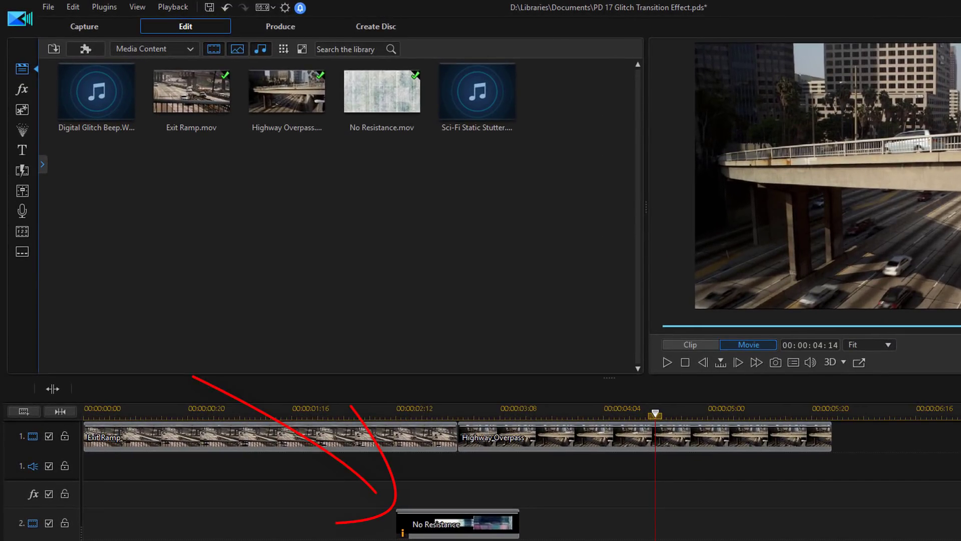
# - Enable the Blending Mode power tool on the No Resistance clip, set to Difference
pyautogui.click(471, 523)
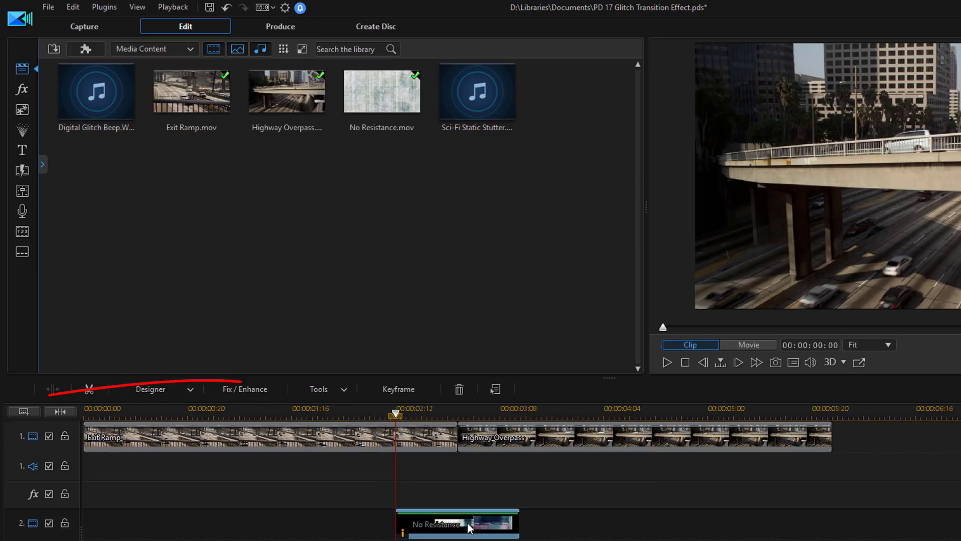
pyautogui.click(343, 390)
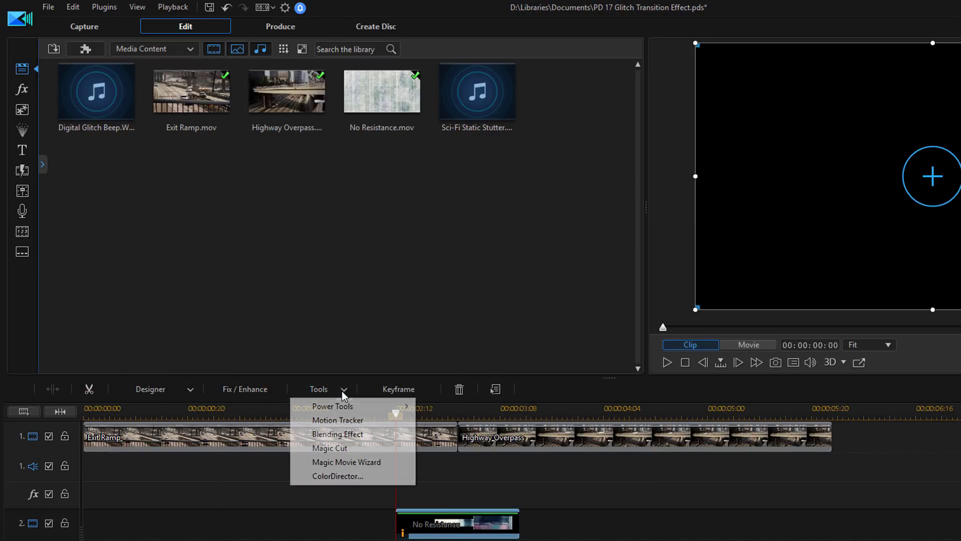
pyautogui.moveTo(346, 410)
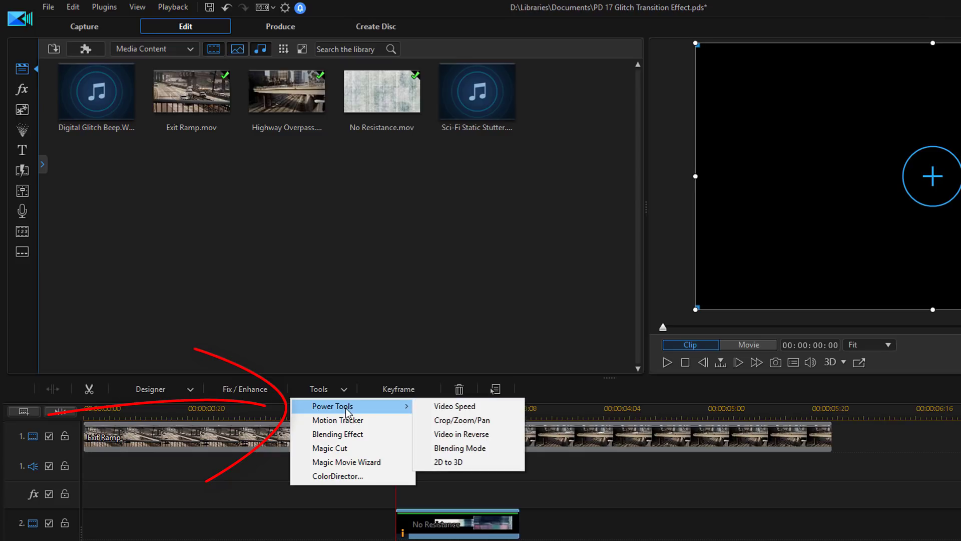
pyautogui.click(461, 449)
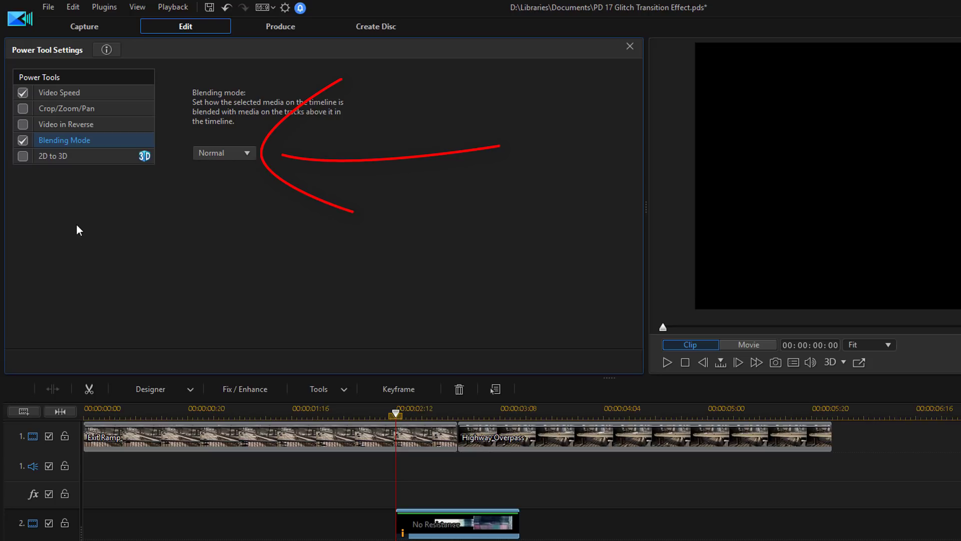
pyautogui.click(247, 154)
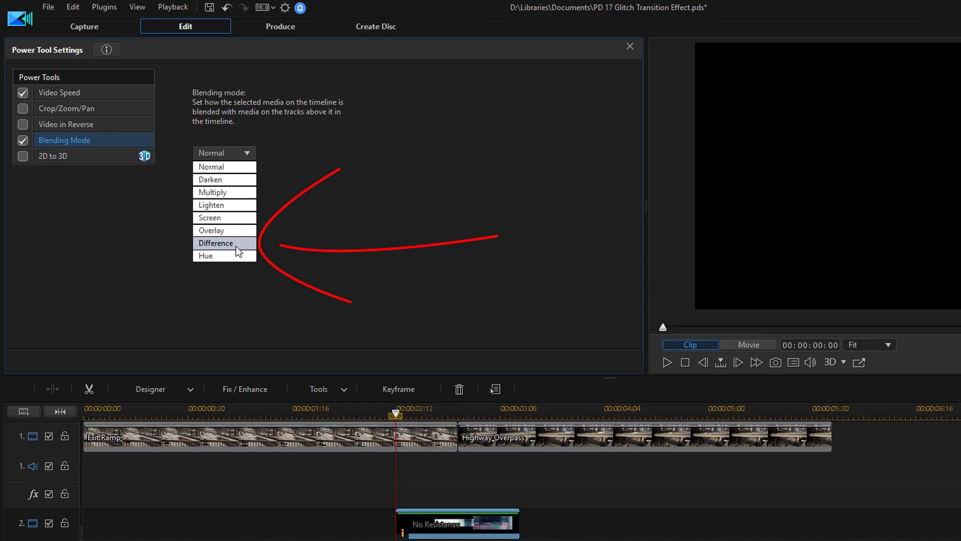
pyautogui.click(237, 245)
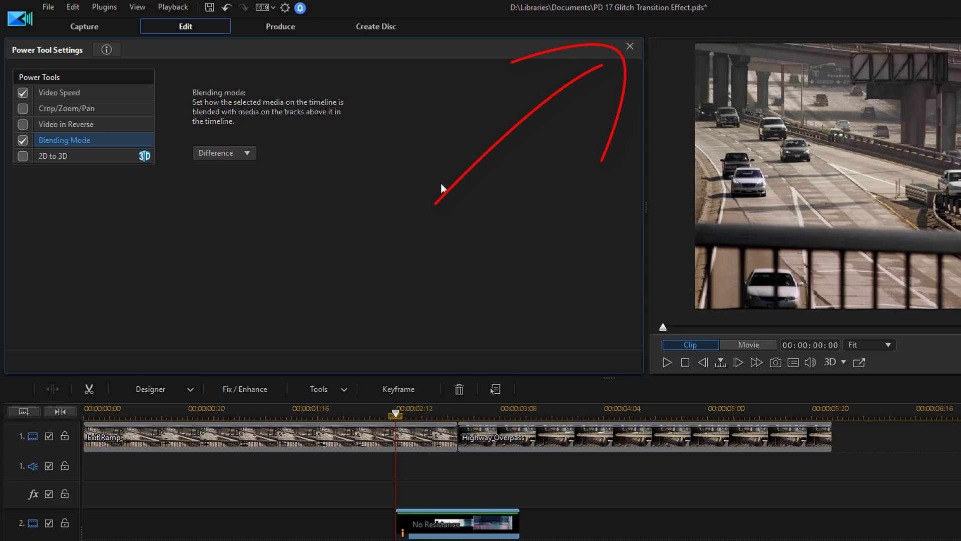
# - Close the power tool settings and preview the glitch transition from before the cut
pyautogui.click(629, 47)
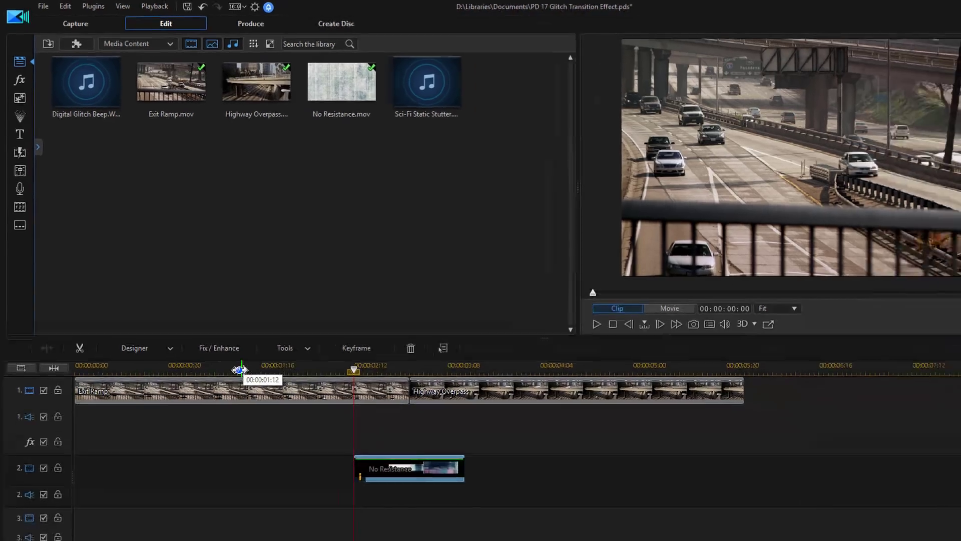
pyautogui.click(244, 375)
pyautogui.press('space')
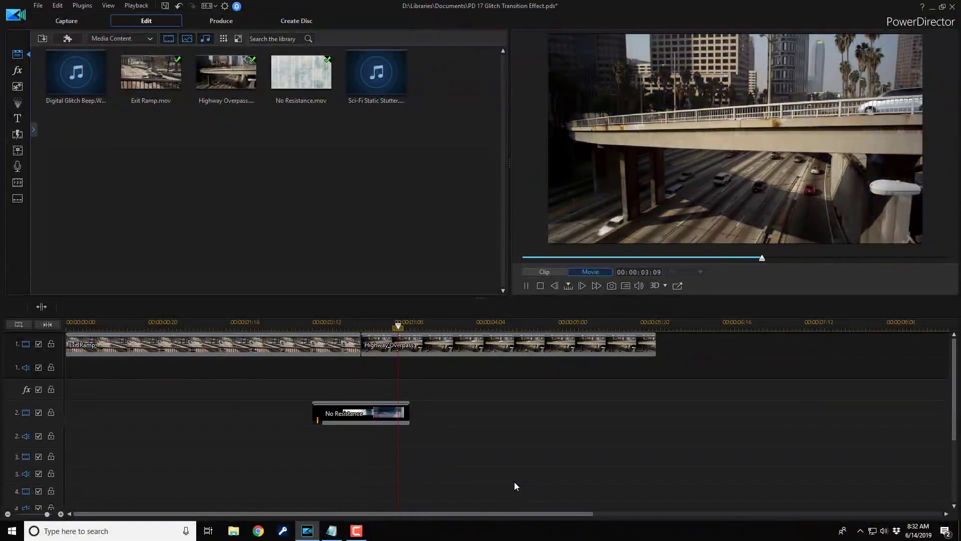
pyautogui.press('space')
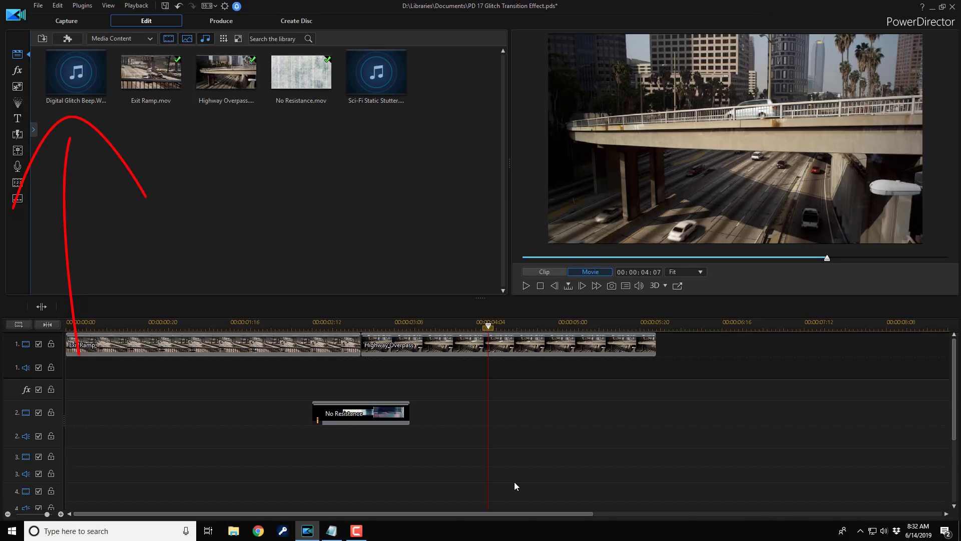
# - Add Digital Glitch Beep to audio track 3, starting on the first glitch frame
pyautogui.click(88, 87)
pyautogui.moveTo(84, 81); pyautogui.dragTo(333, 473)
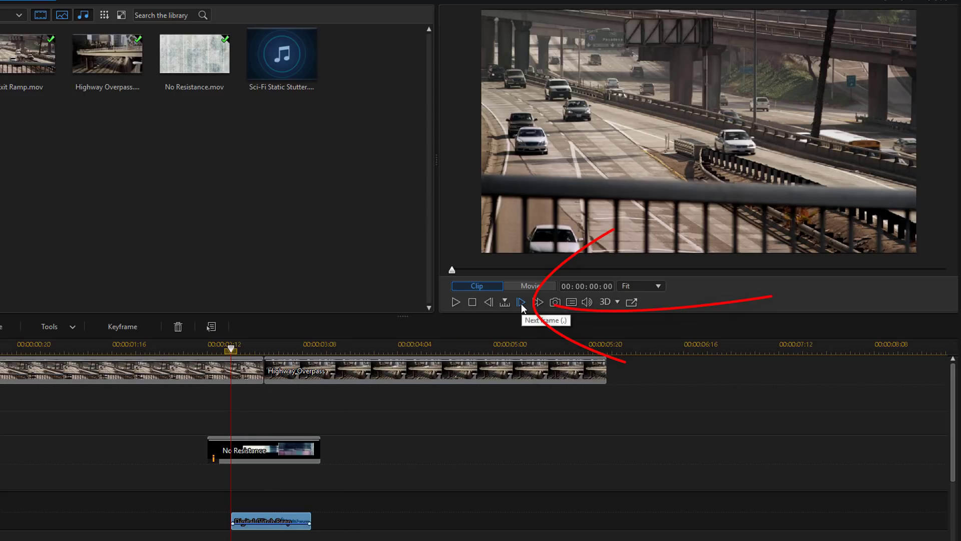
pyautogui.click(521, 302)
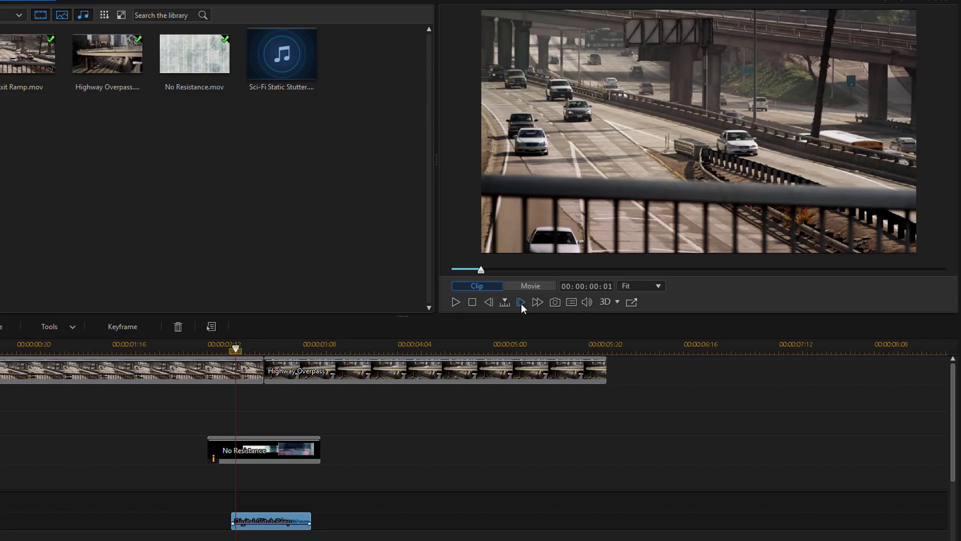
pyautogui.click(521, 302)
pyautogui.click(522, 302)
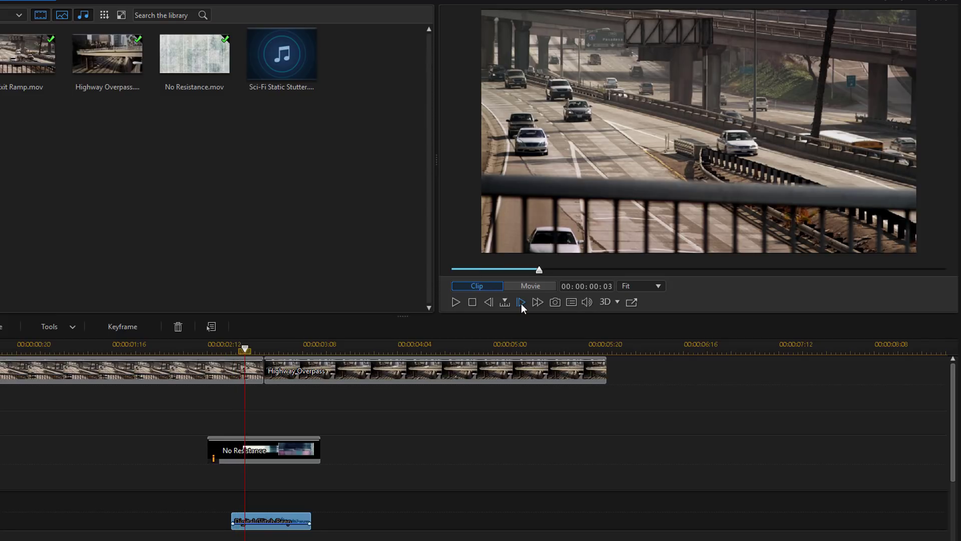
pyautogui.click(489, 302)
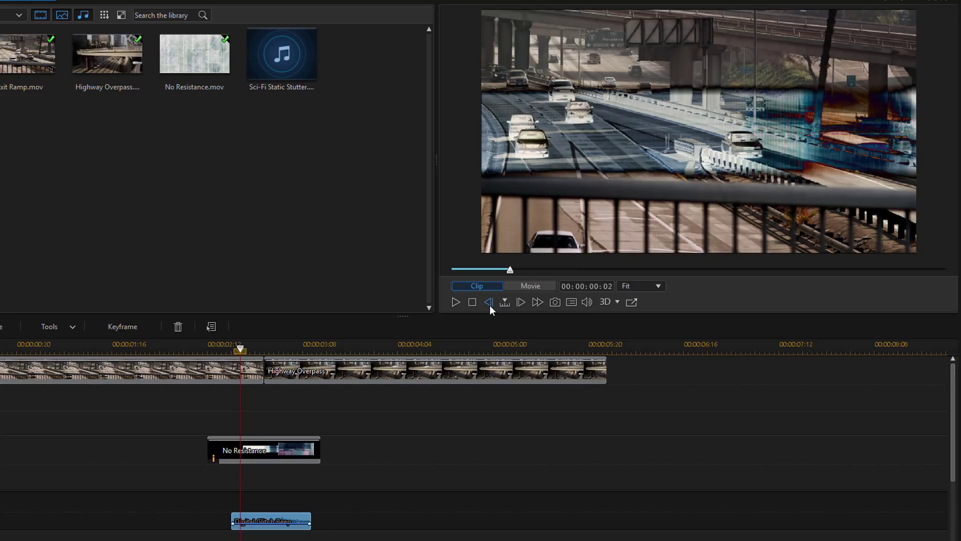
pyautogui.click(490, 304)
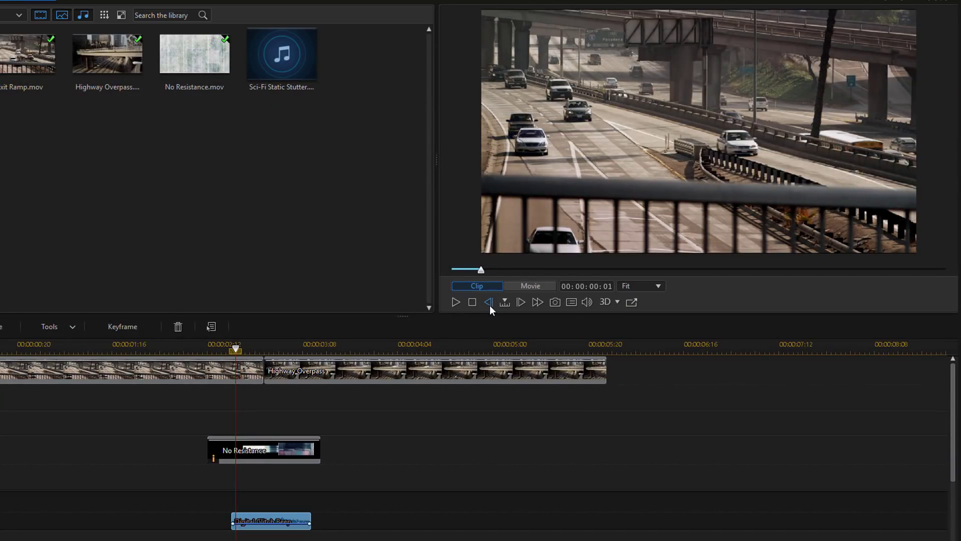
pyautogui.click(518, 302)
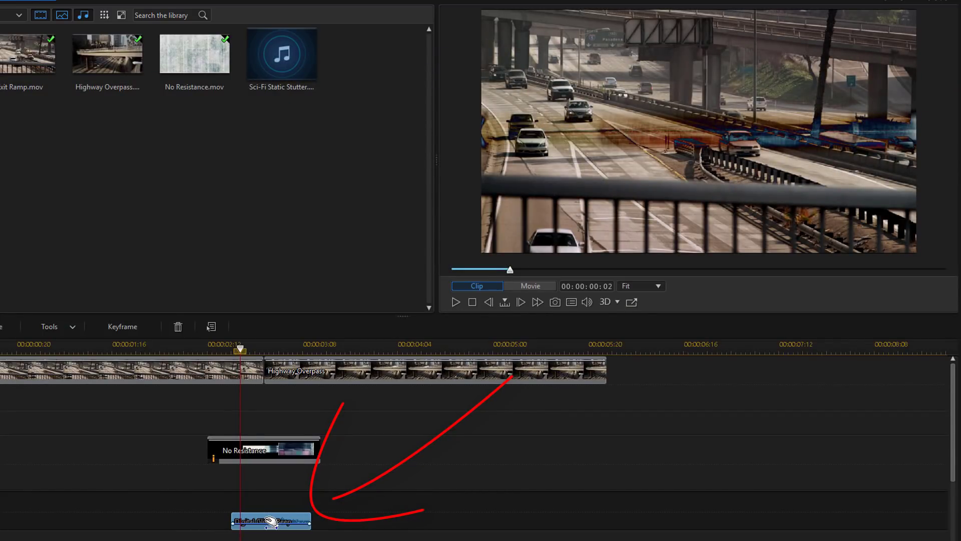
pyautogui.moveTo(273, 521); pyautogui.dragTo(277, 521)
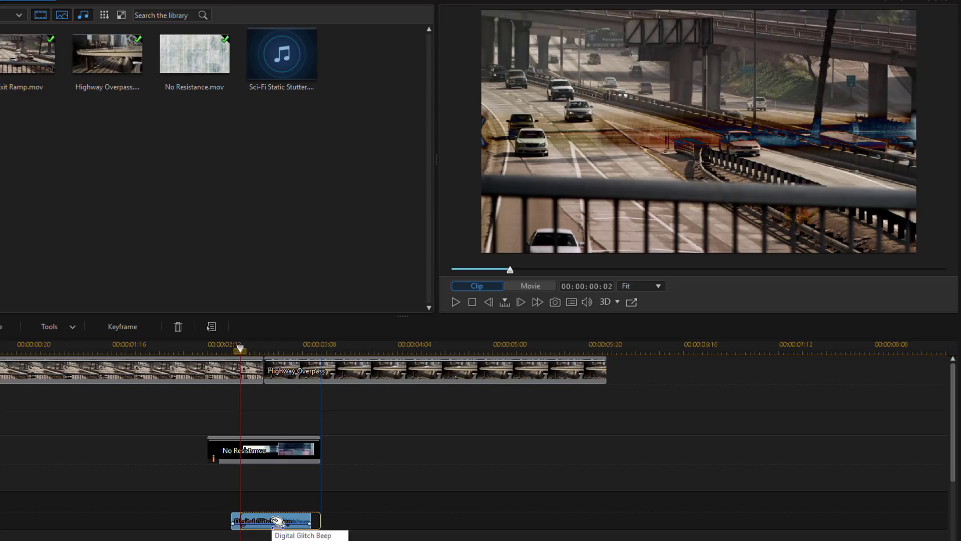
pyautogui.moveTo(277, 522); pyautogui.dragTo(279, 522)
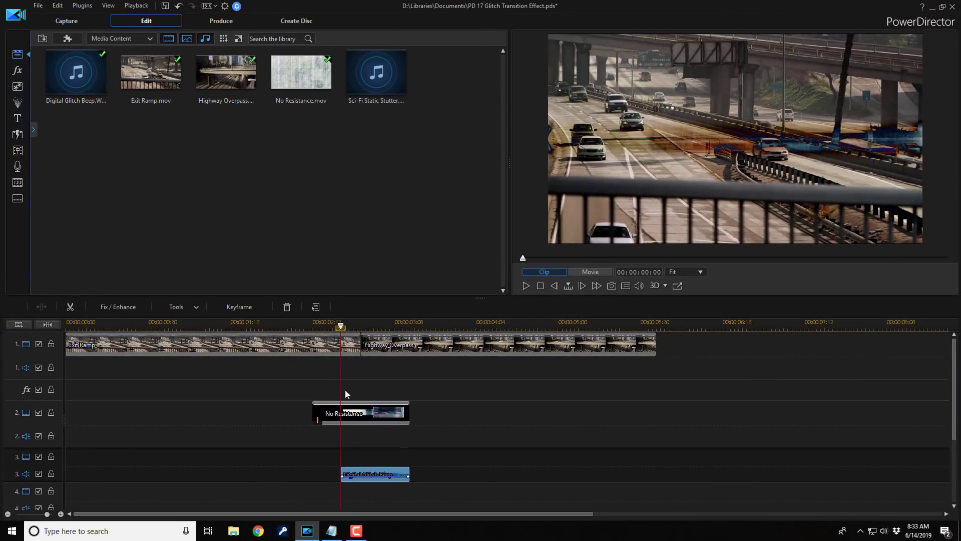
# - Add Sci-Fi Static Stutter to audio track 4 and frame-step to the 00:00:03:04 cut point
pyautogui.moveTo(377, 84); pyautogui.dragTo(342, 500)
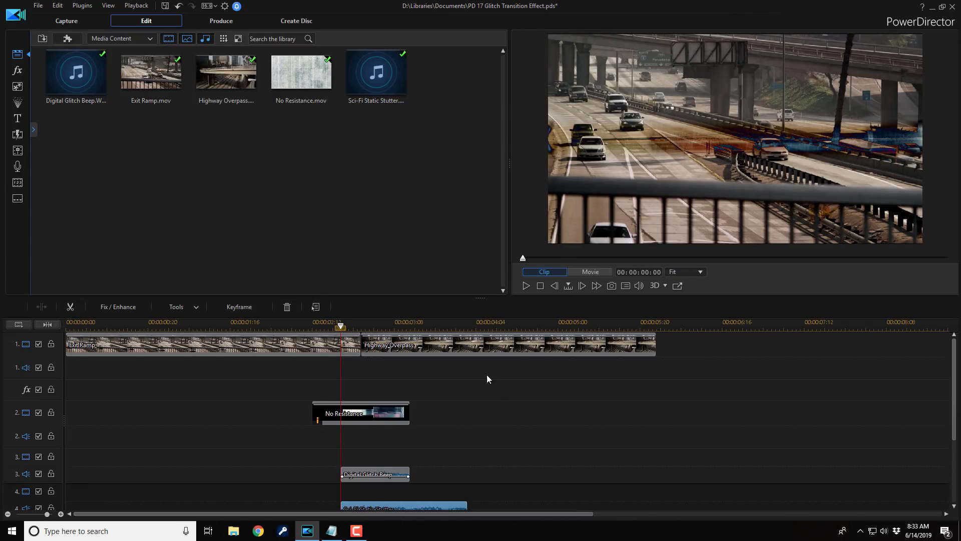
pyautogui.moveTo(342, 331); pyautogui.dragTo(386, 334)
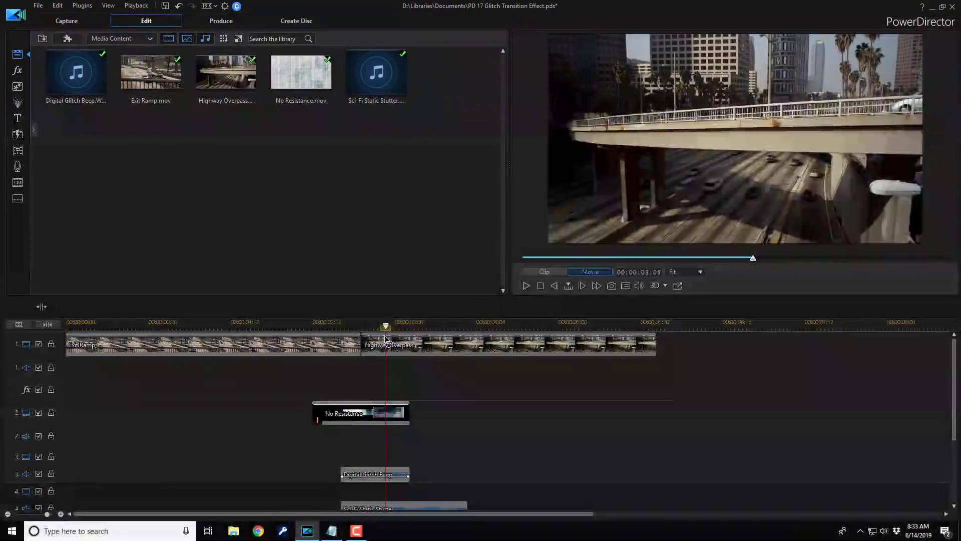
pyautogui.click(554, 290)
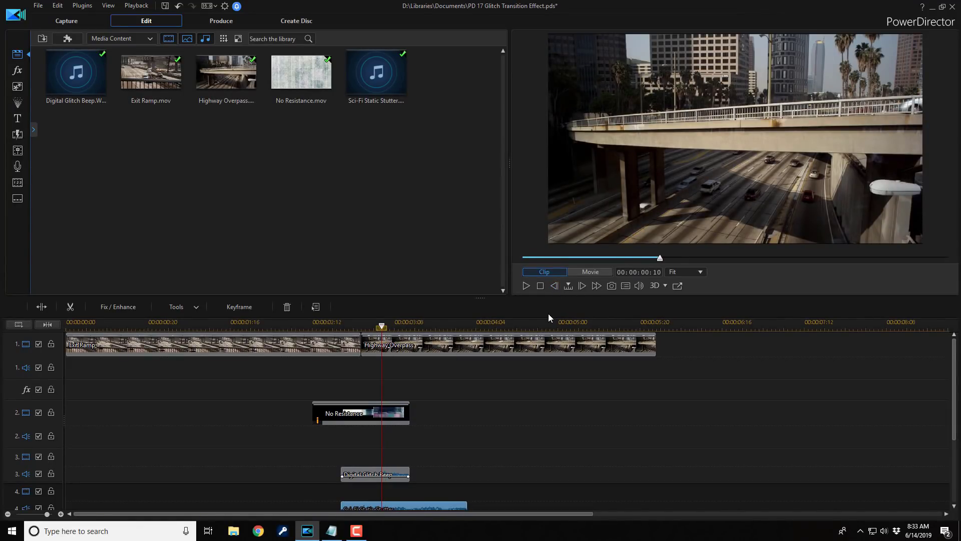
pyautogui.click(554, 289)
pyautogui.click(582, 290)
pyautogui.click(555, 287)
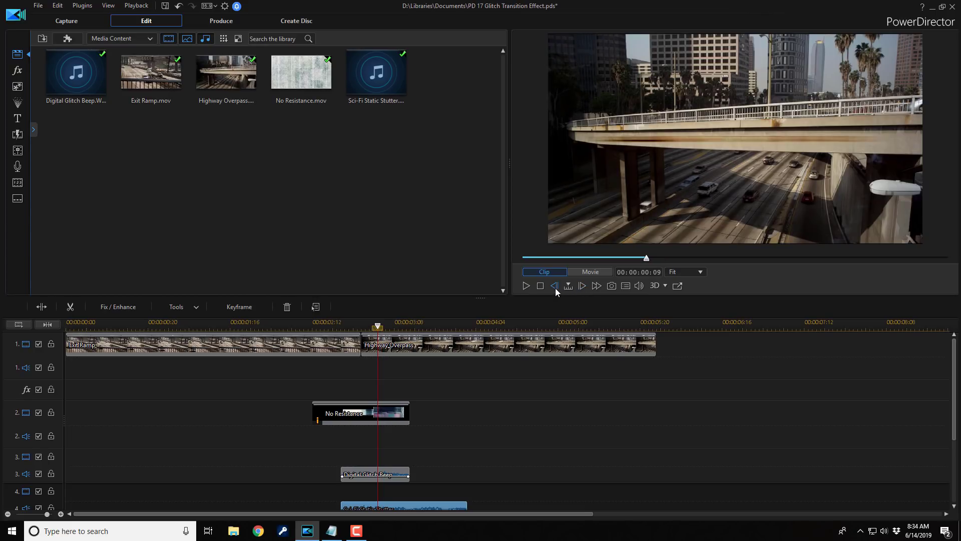
# - Split the Sci-Fi Static Stutter clip at the playhead and remove its trailing portion
pyautogui.click(412, 509)
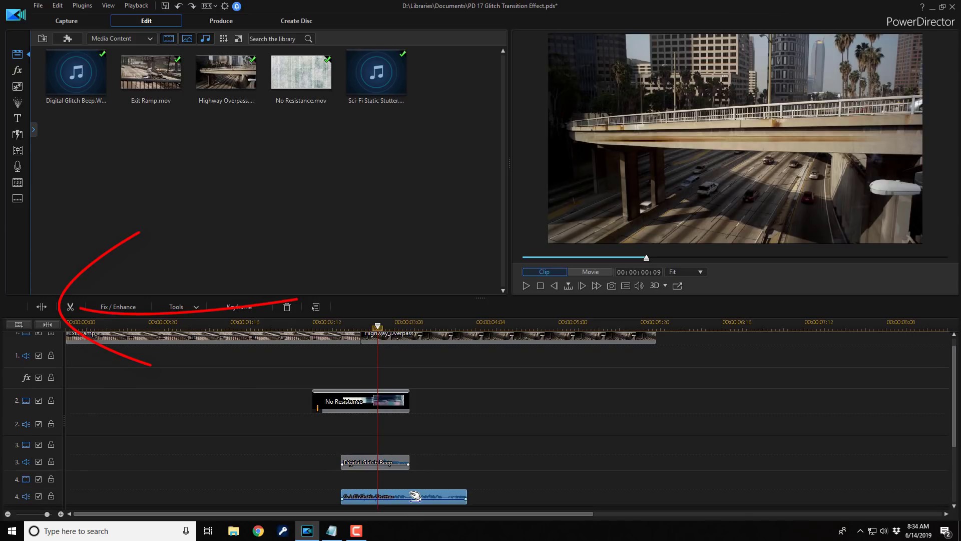
pyautogui.click(41, 308)
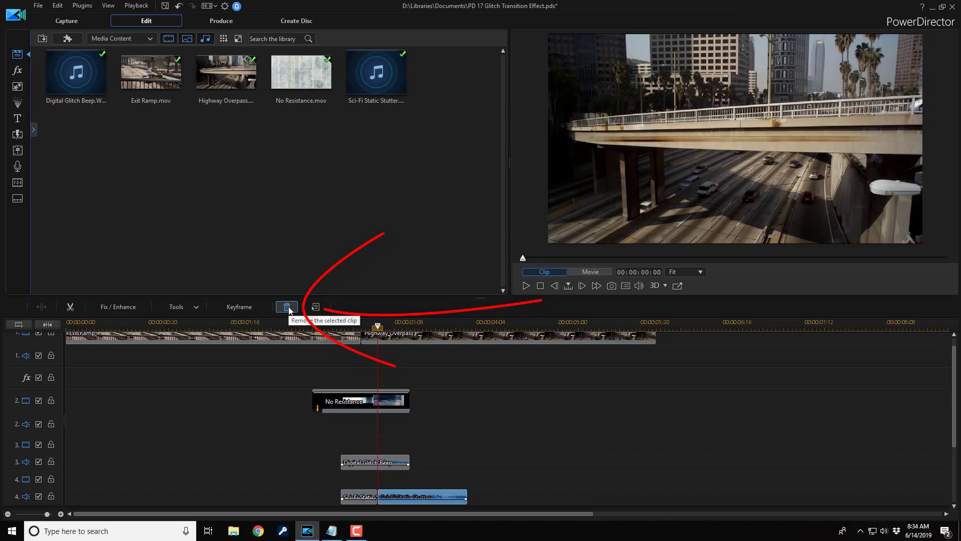
pyautogui.click(288, 308)
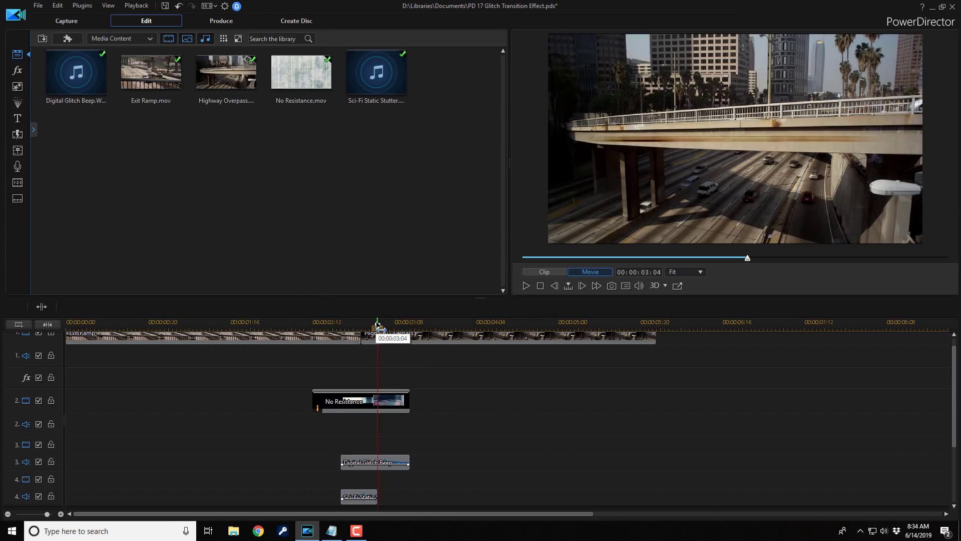
pyautogui.moveTo(379, 326); pyautogui.dragTo(243, 340)
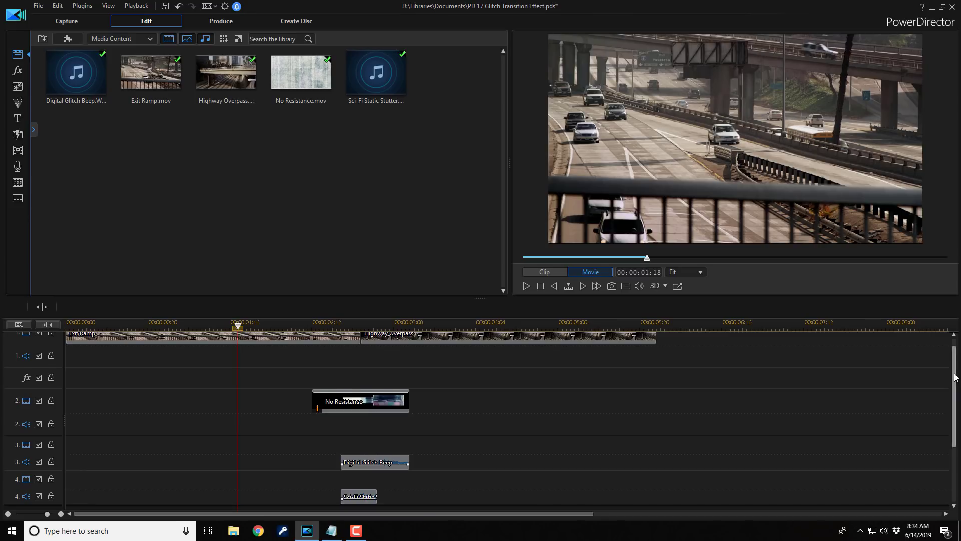
pyautogui.scroll(1, 954, 381)
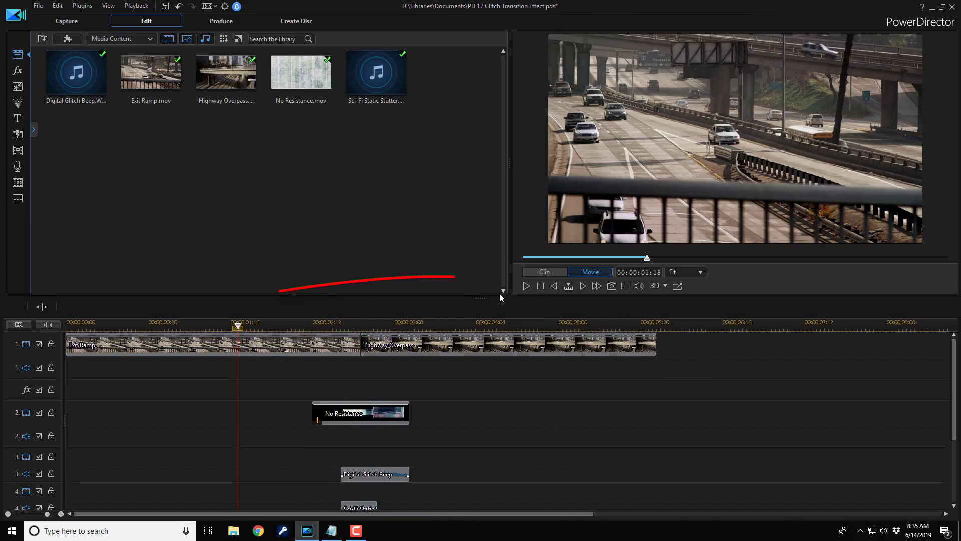
pyautogui.moveTo(238, 327); pyautogui.dragTo(68, 328)
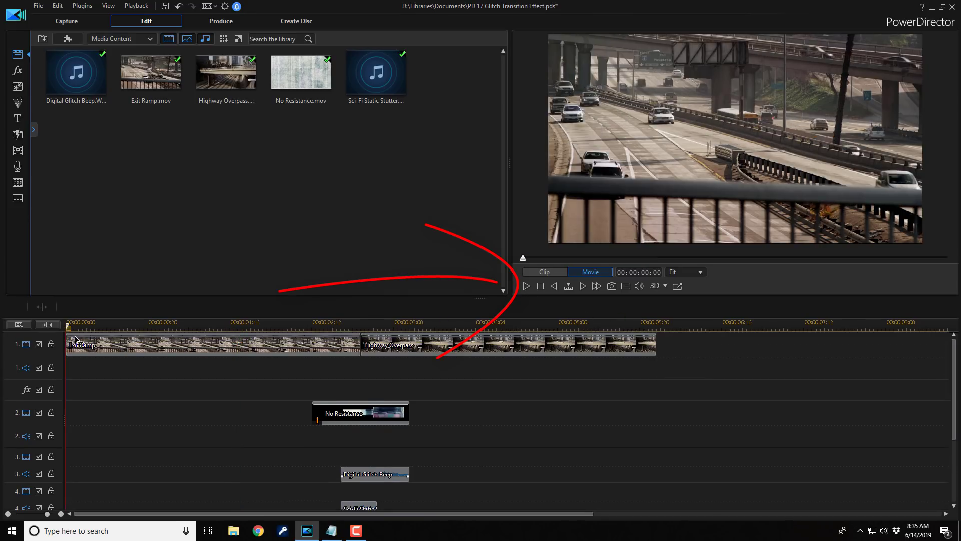
pyautogui.click(526, 285)
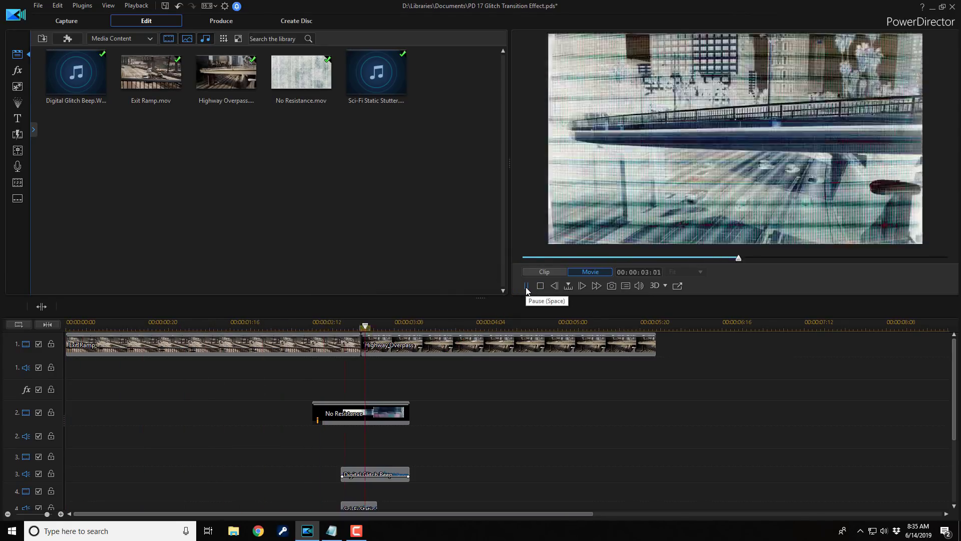
pyautogui.click(526, 288)
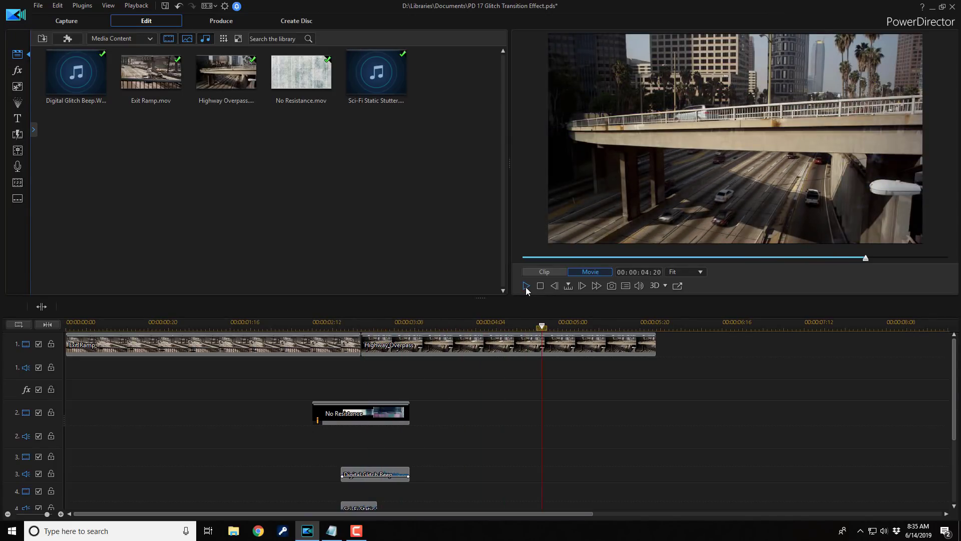